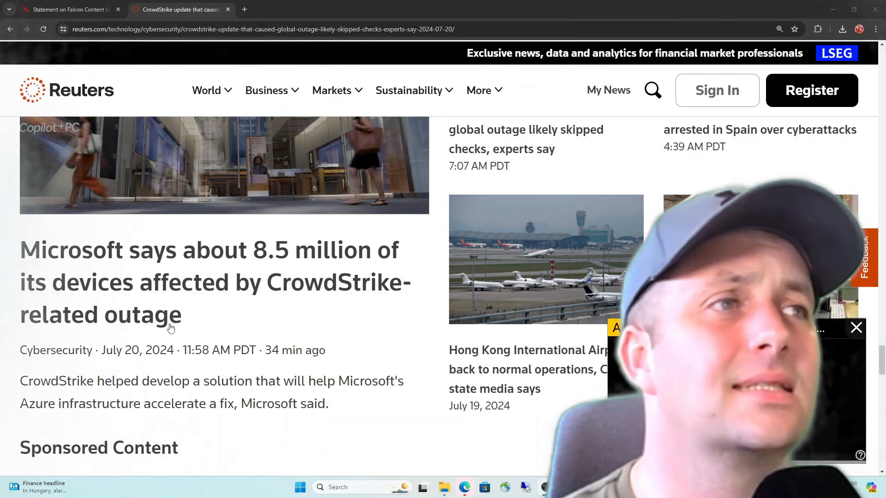
# Bring up CrowdStrike's statement body: a Windows content update defect, fix deployed, not a cyberattack.
pyautogui.click(76, 9)
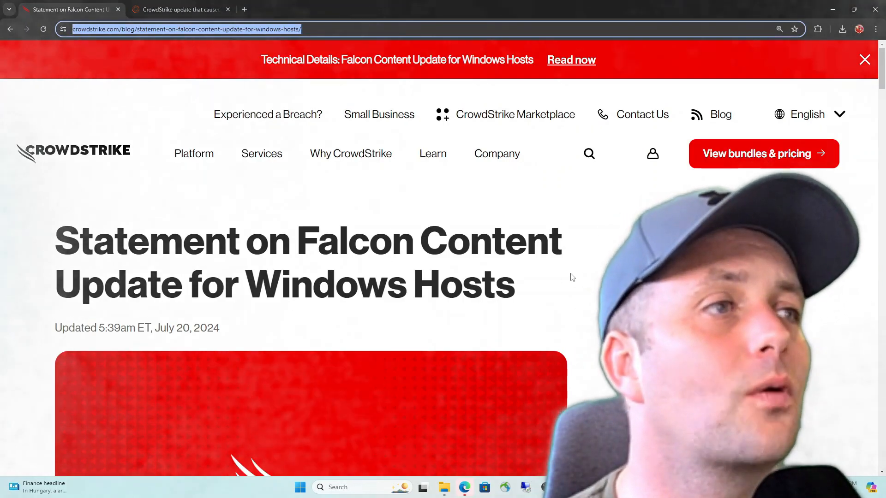
pyautogui.scroll(-3, 567, 280)
pyautogui.scroll(2, 568, 282)
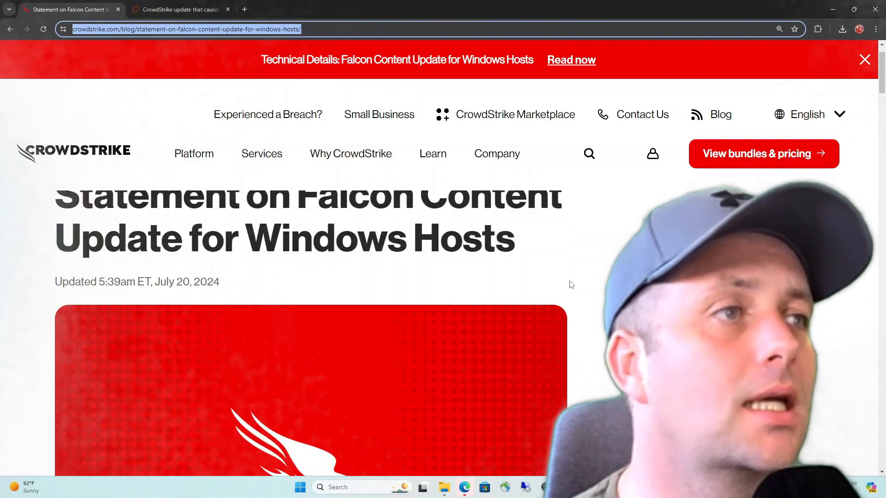
pyautogui.scroll(-2, 520, 269)
pyautogui.scroll(-2, 521, 270)
pyautogui.scroll(-1, 518, 273)
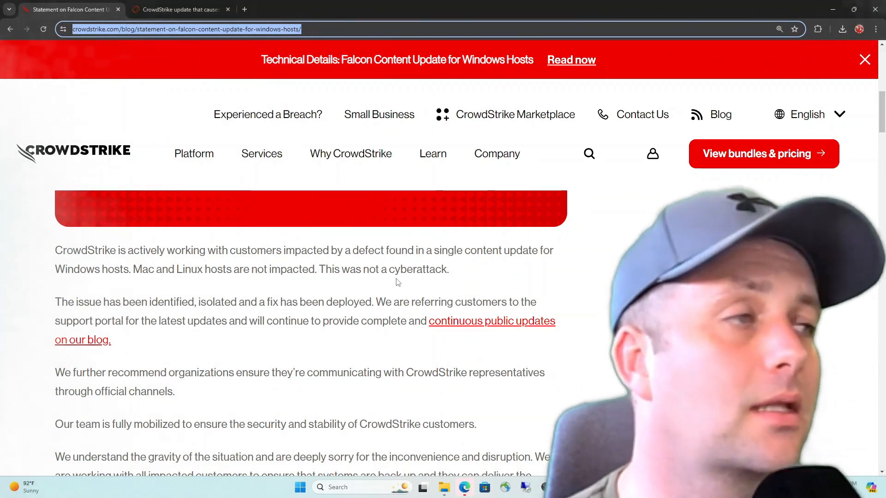
pyautogui.scroll(-1, 306, 271)
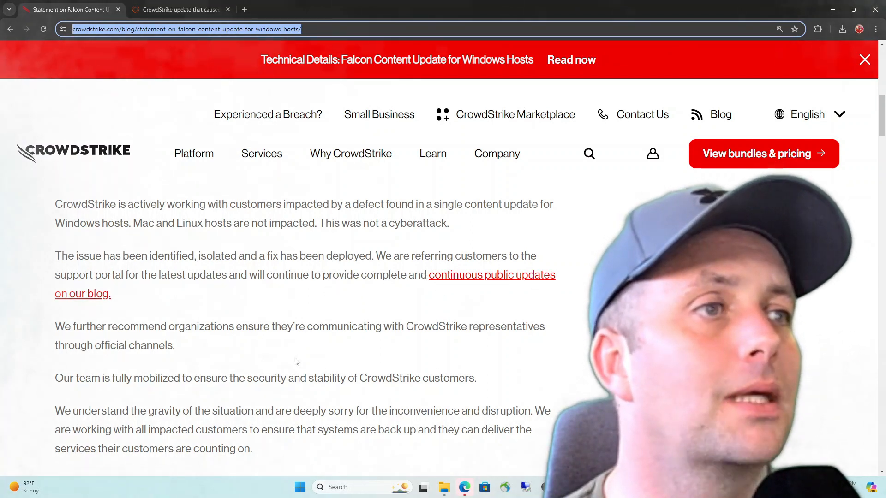
pyautogui.click(243, 325)
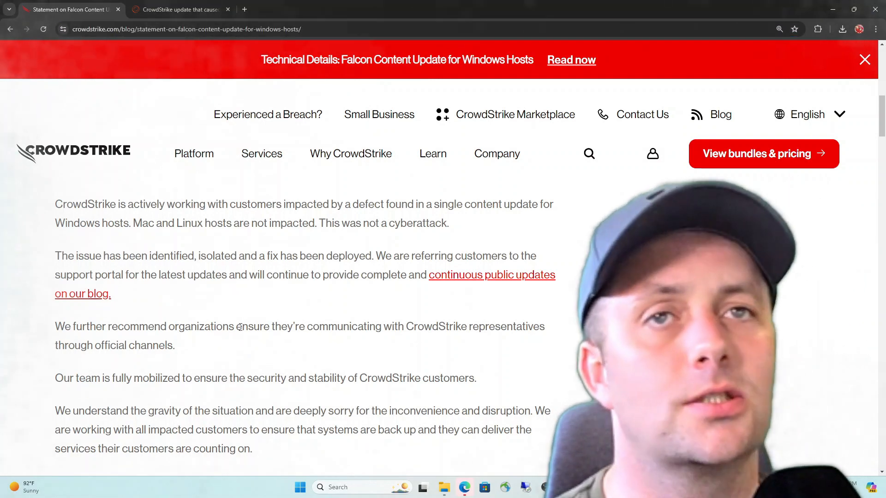
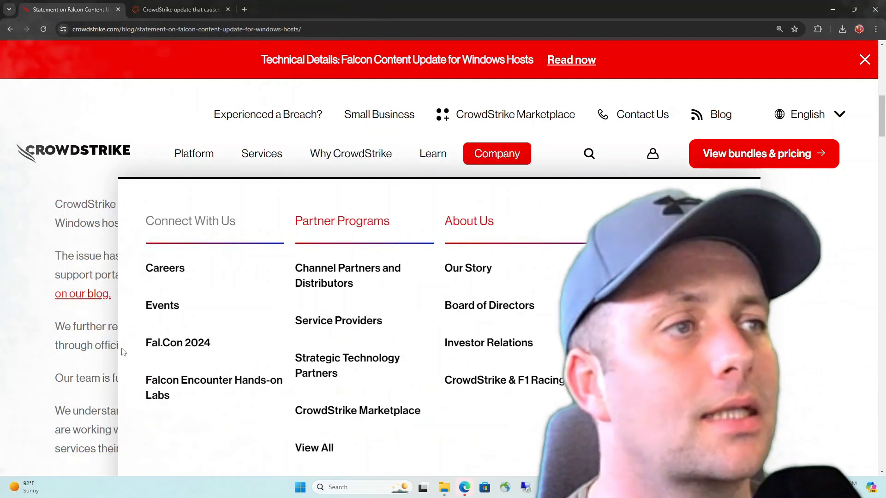
pyautogui.scroll(-2, 79, 356)
pyautogui.scroll(1, 75, 332)
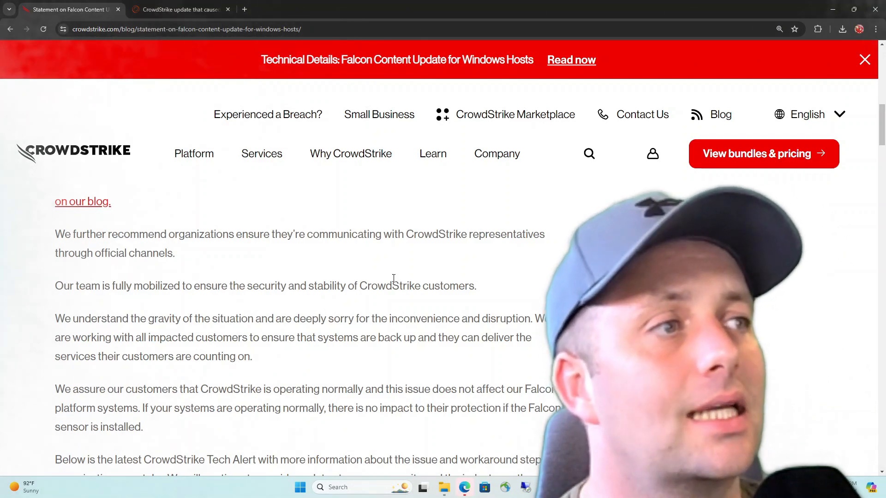
pyautogui.scroll(-2, 513, 281)
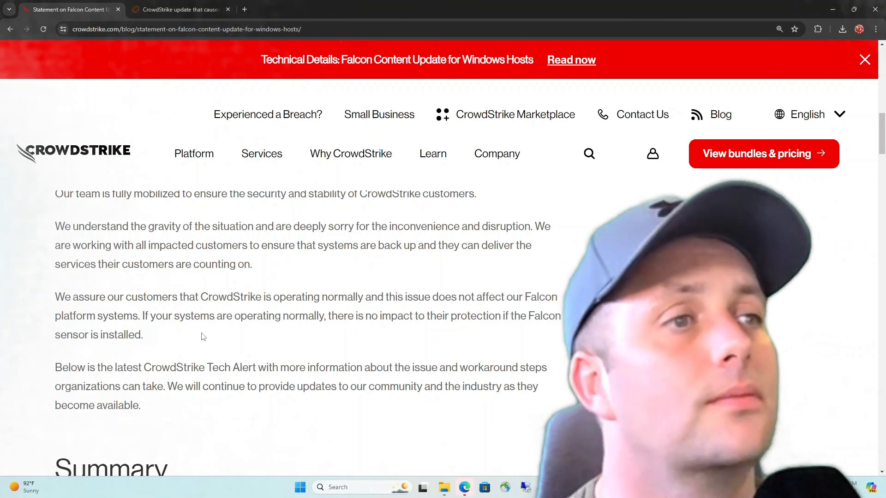
pyautogui.scroll(-2, 201, 334)
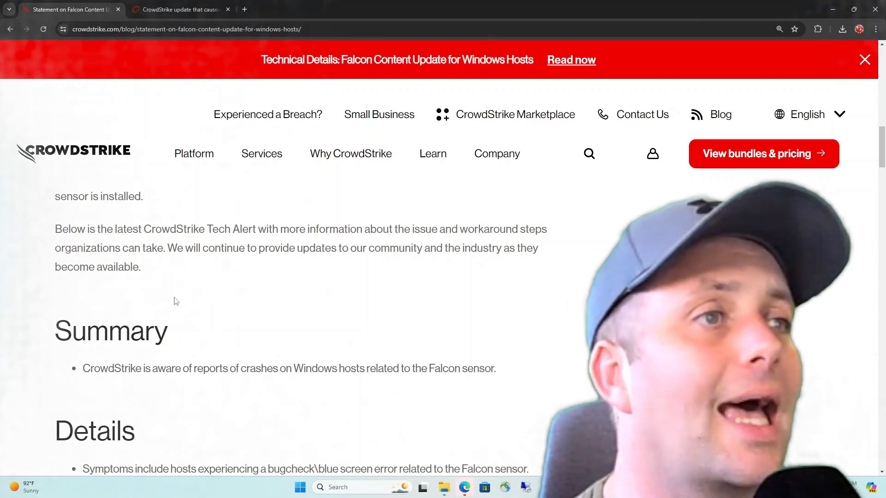
pyautogui.scroll(-2, 243, 317)
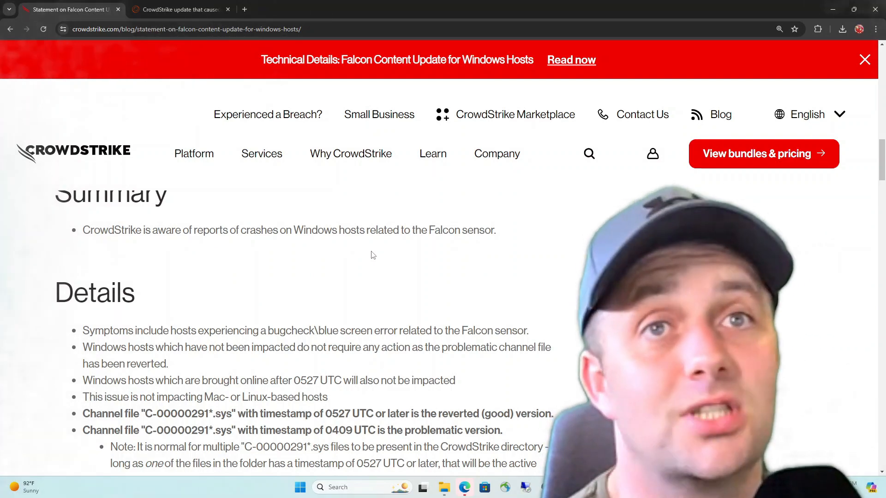
pyautogui.scroll(-2, 370, 245)
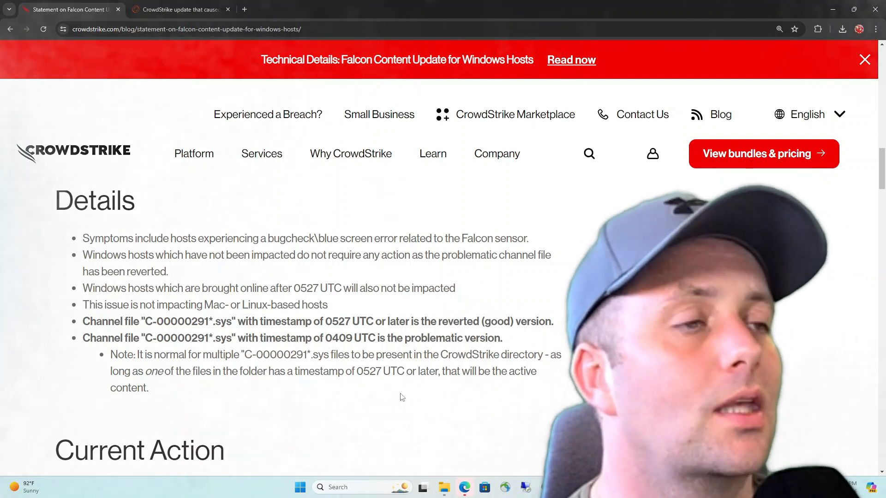
pyautogui.scroll(-3, 402, 388)
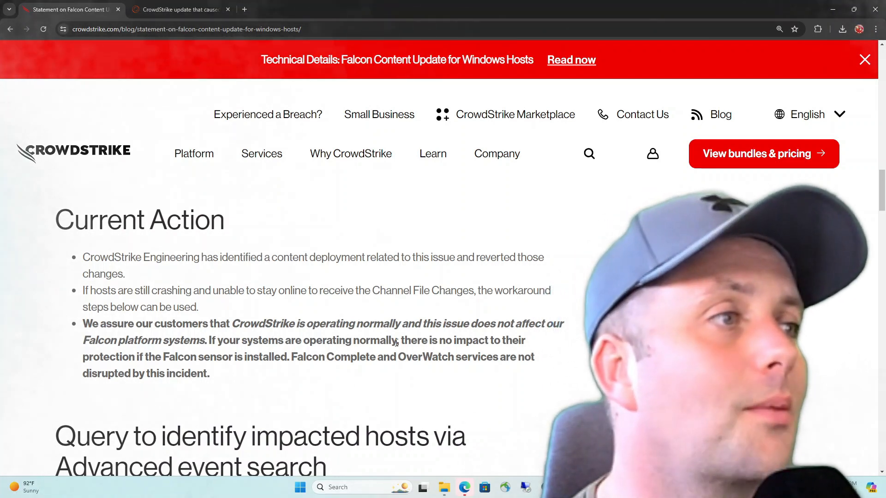
pyautogui.scroll(-1, 503, 355)
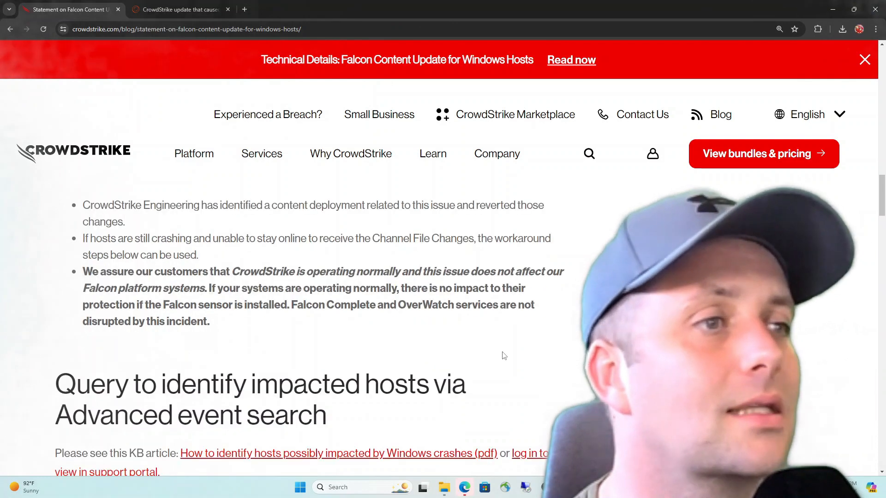
pyautogui.scroll(-3, 503, 356)
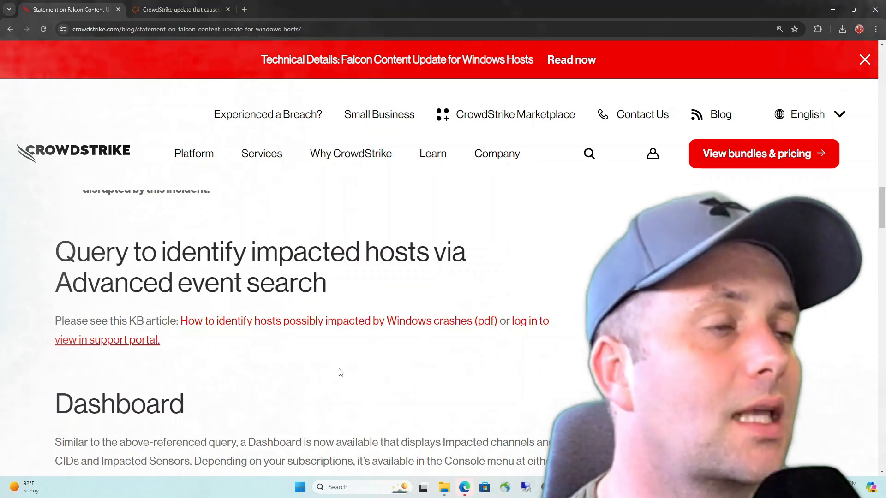
pyautogui.scroll(-2, 338, 371)
pyautogui.scroll(-2, 338, 366)
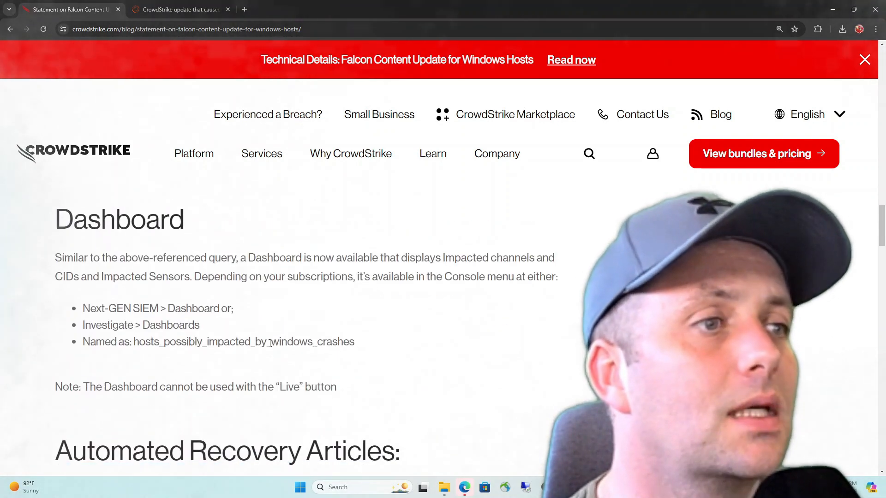
pyautogui.scroll(-3, 266, 347)
pyautogui.scroll(-2, 256, 342)
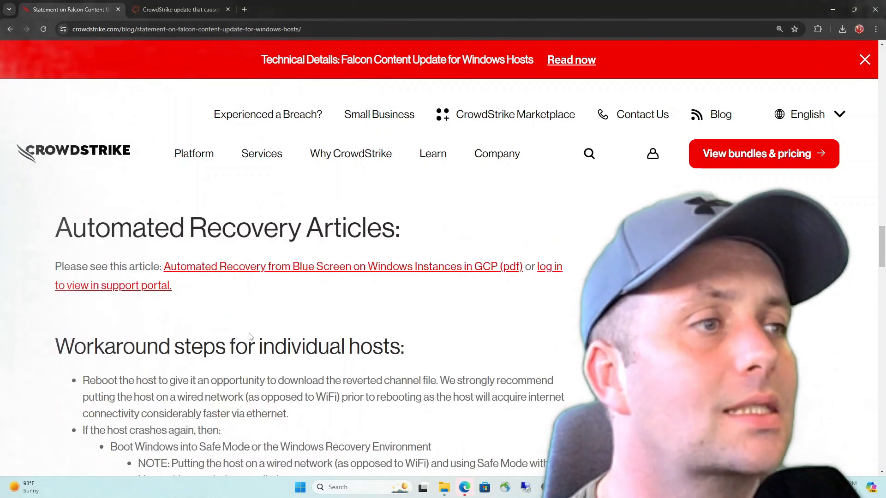
pyautogui.scroll(-2, 249, 337)
pyautogui.scroll(-2, 248, 336)
pyautogui.scroll(1, 131, 206)
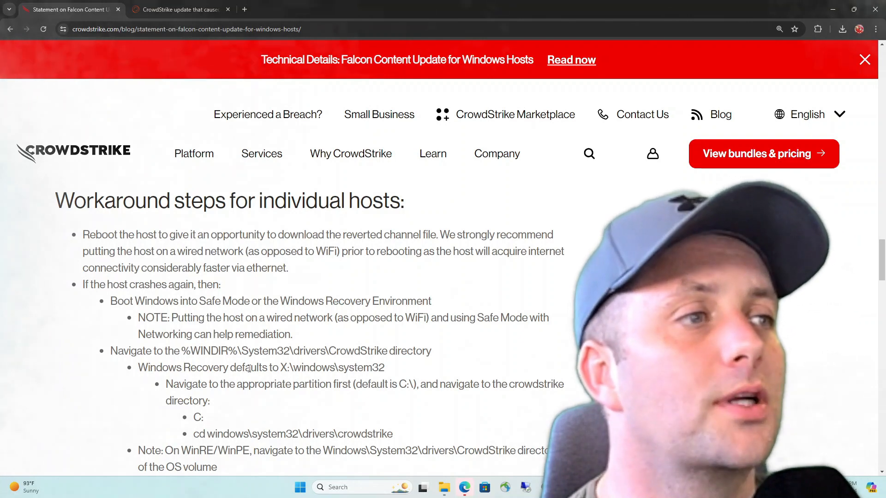
pyautogui.scroll(-2, 429, 367)
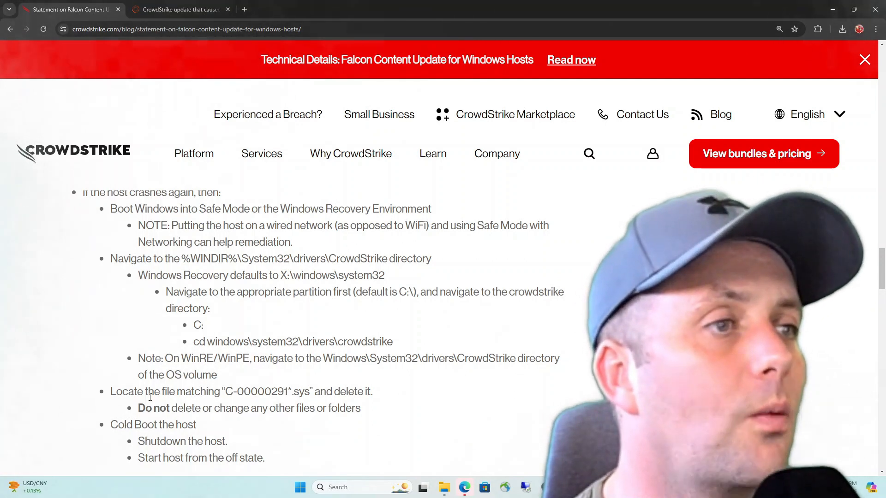
# Highlight the C-00000291*.sys channel file name in the deletion step, then clear the selection.
pyautogui.moveTo(228, 390)
pyautogui.mouseDown()
pyautogui.moveTo(360, 383)
pyautogui.moveTo(386, 394)
pyautogui.mouseUp()
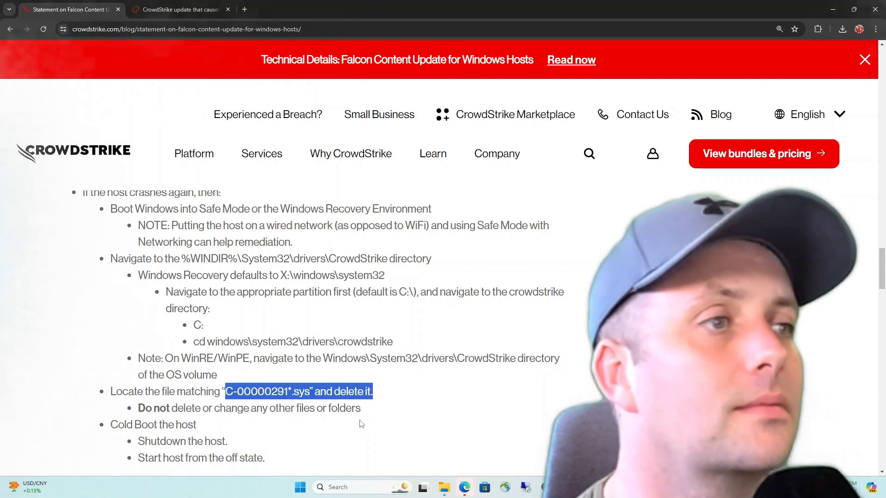
pyautogui.click(318, 427)
pyautogui.scroll(-1, 253, 408)
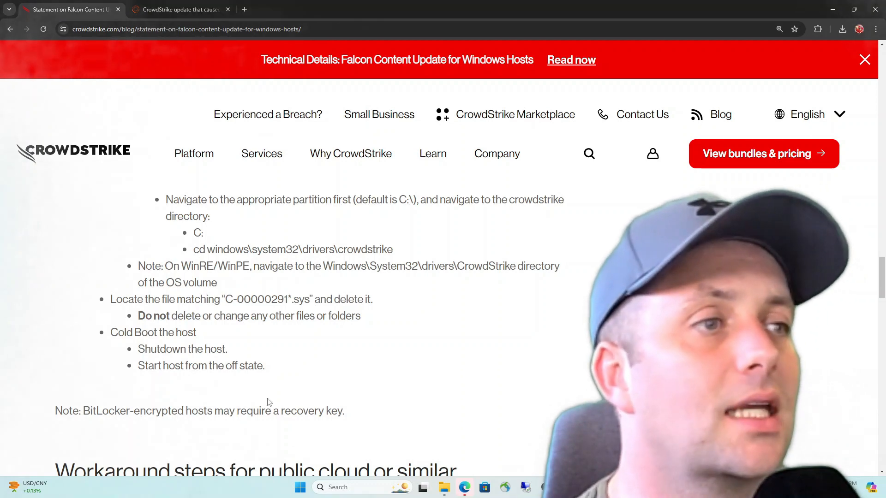
pyautogui.scroll(-1, 267, 402)
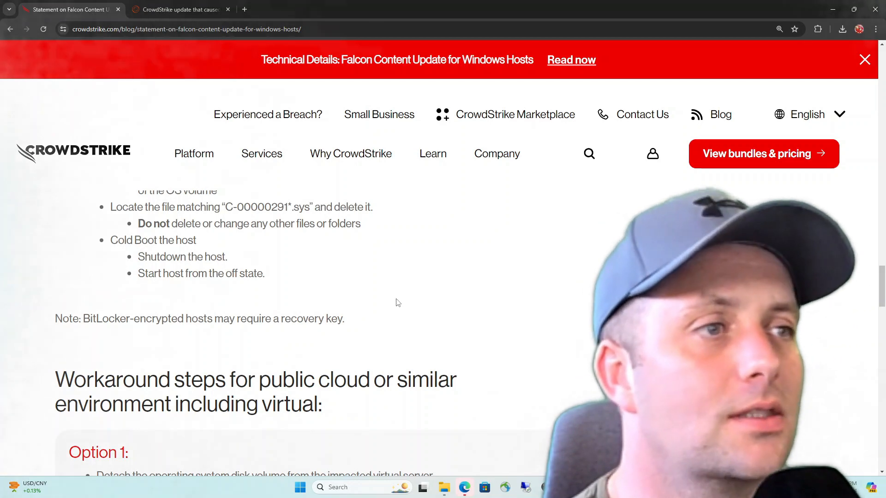
pyautogui.scroll(-2, 395, 302)
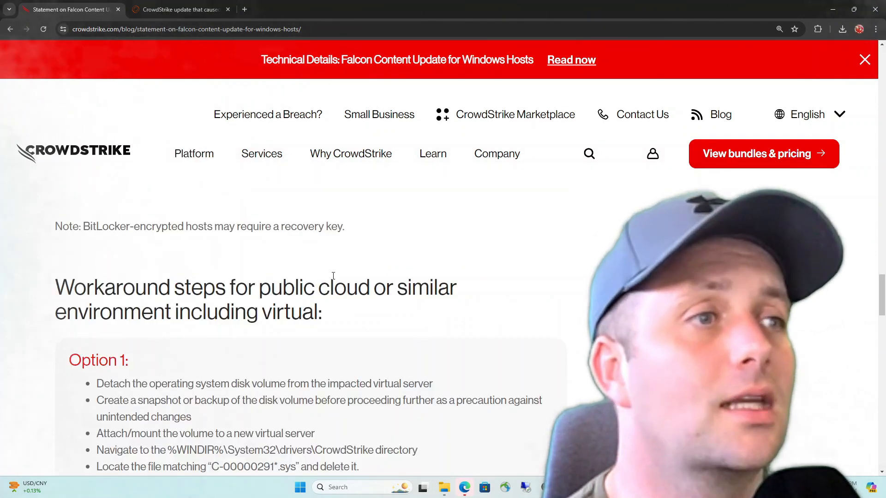
pyautogui.scroll(-1, 357, 314)
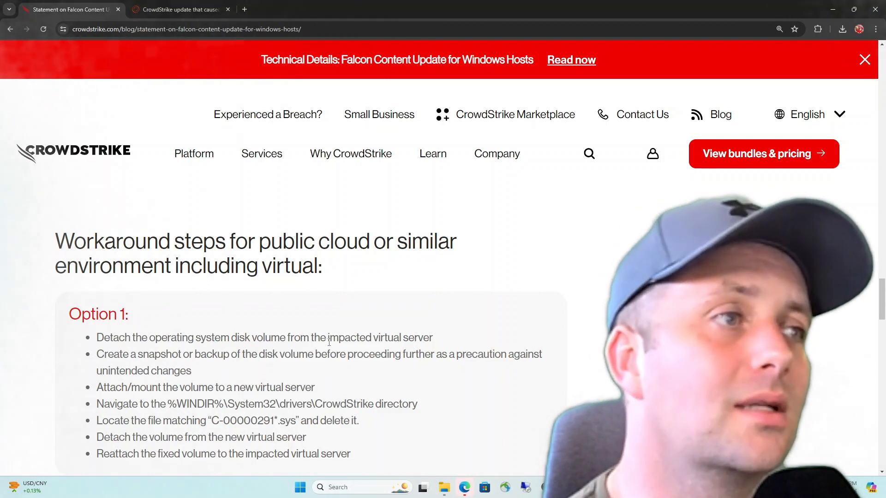
pyautogui.scroll(-1, 331, 349)
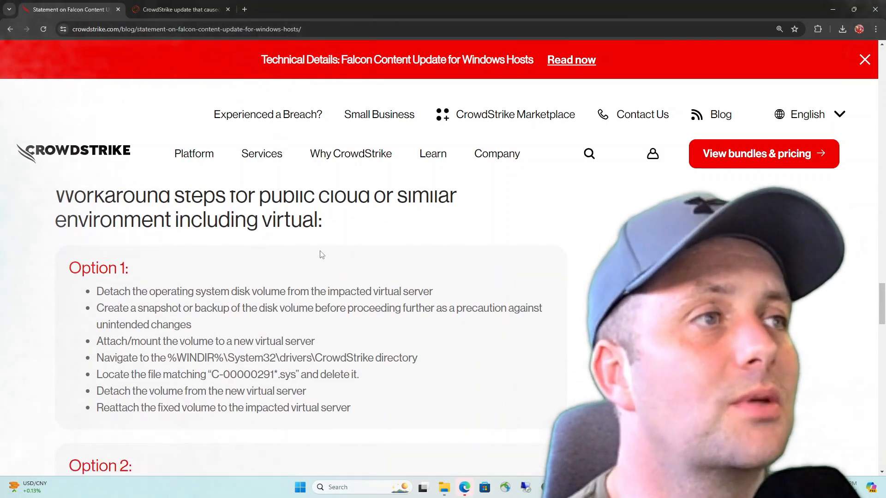
pyautogui.scroll(-2, 221, 291)
pyautogui.scroll(-2, 268, 300)
pyautogui.scroll(-2, 266, 319)
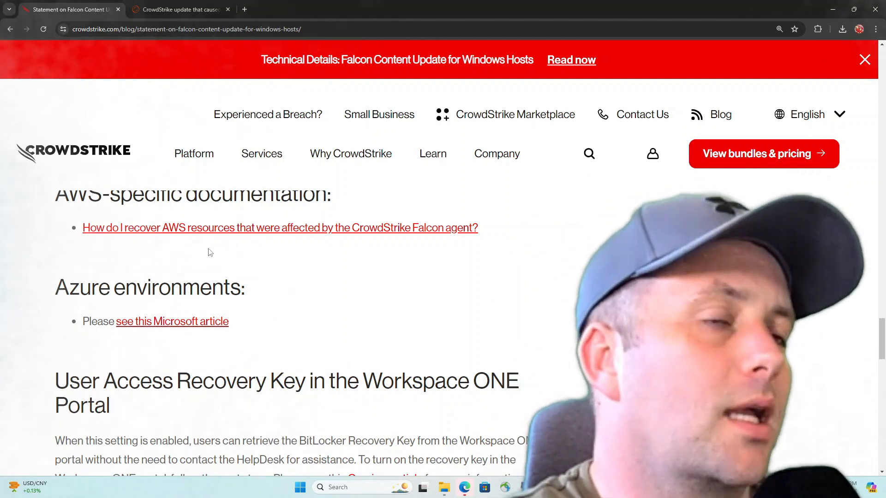
pyautogui.scroll(-2, 402, 363)
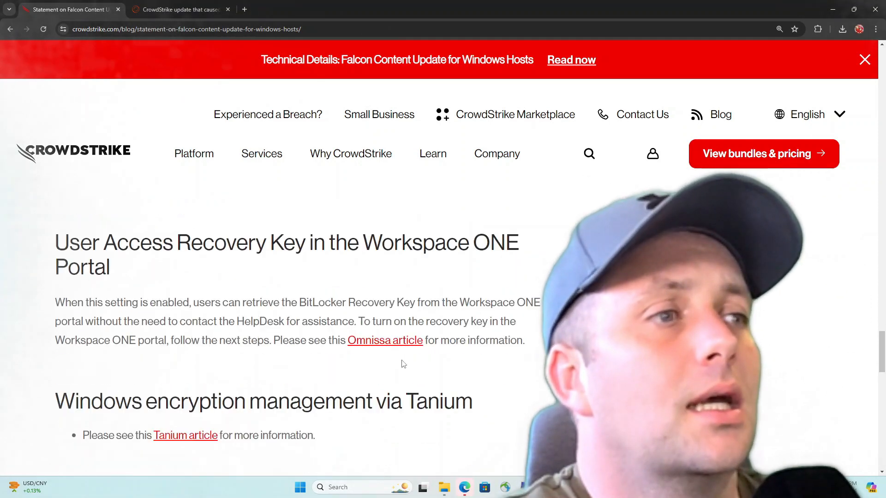
pyautogui.scroll(-1, 402, 363)
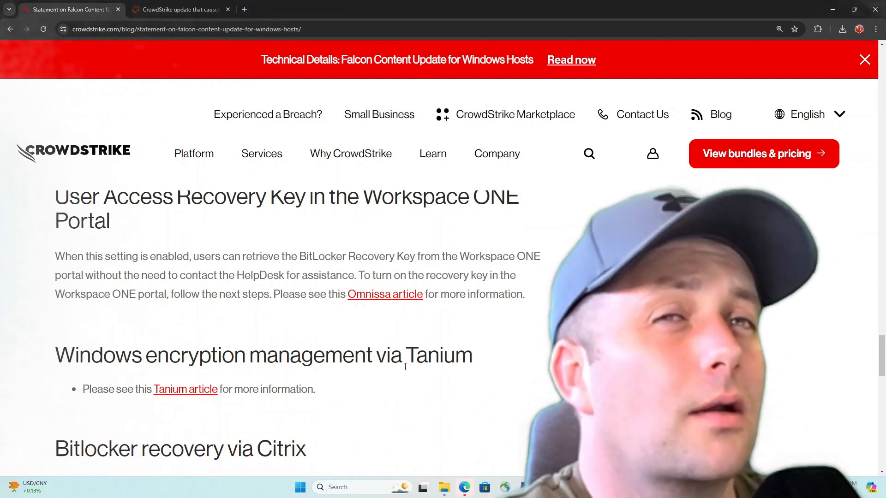
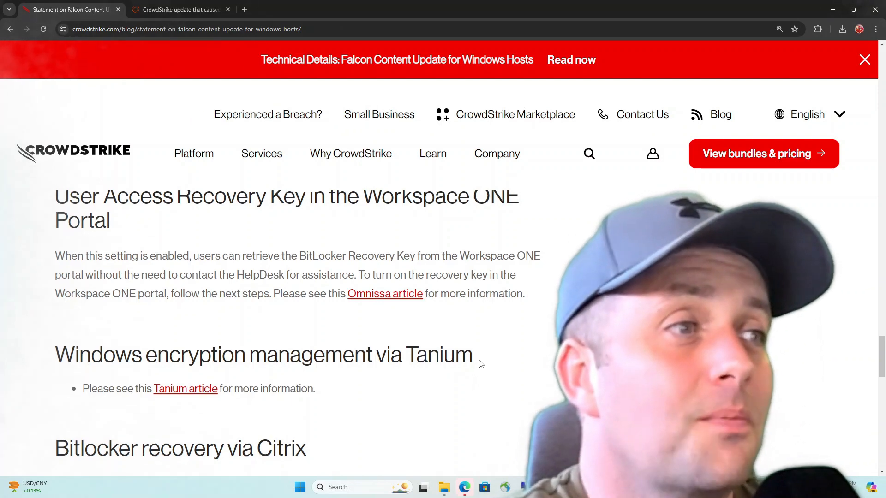
pyautogui.scroll(-1, 481, 364)
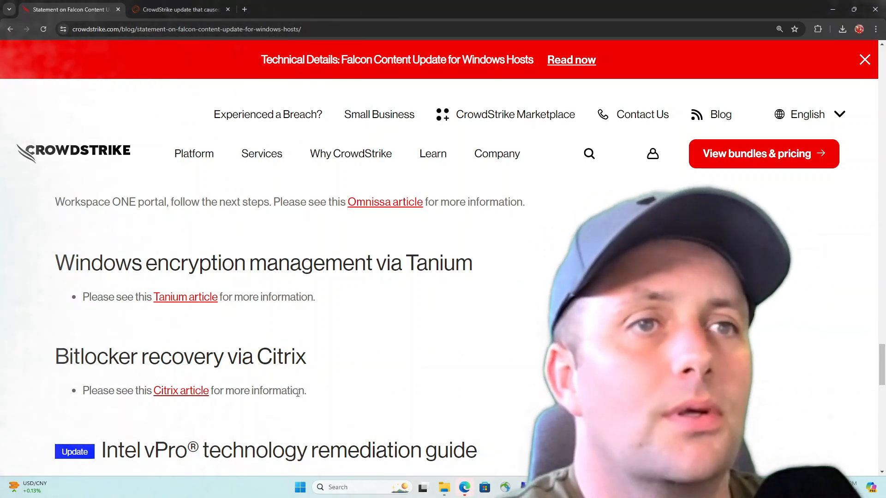
pyautogui.scroll(-1, 372, 379)
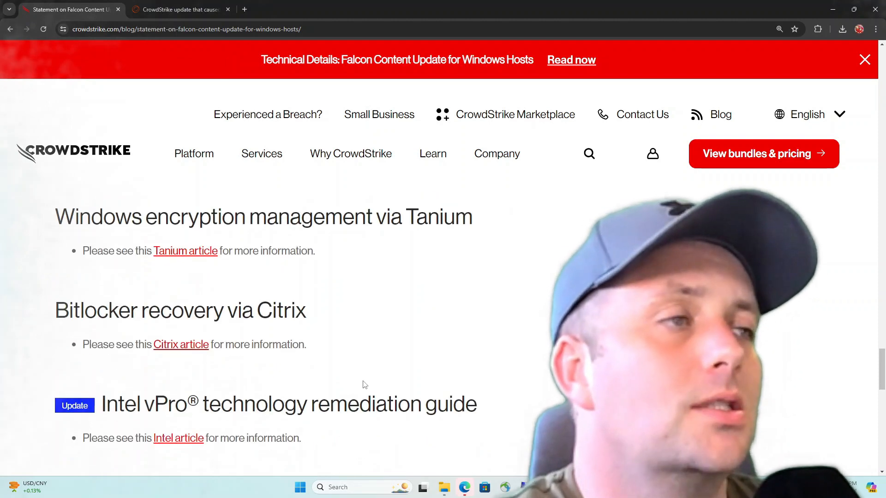
pyautogui.scroll(-1, 371, 381)
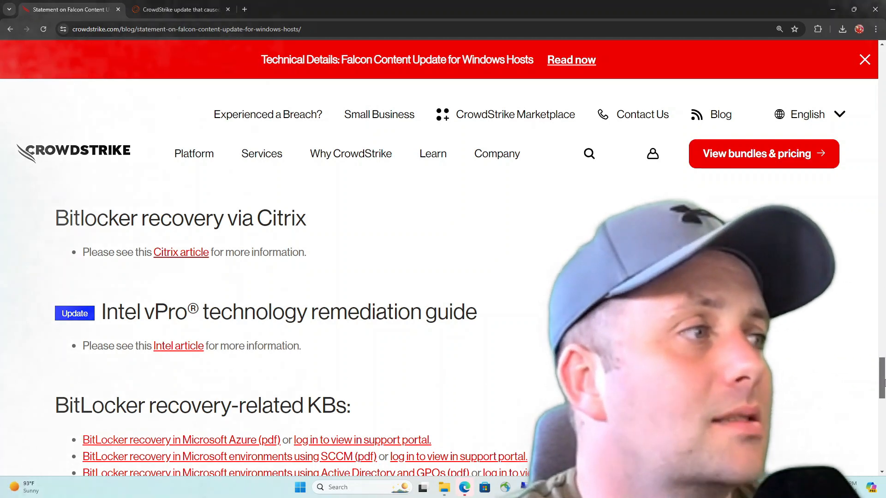
pyautogui.moveTo(881, 378); pyautogui.dragTo(873, 104)
pyautogui.scroll(-2, 855, 103)
pyautogui.scroll(-6, 506, 352)
pyautogui.scroll(2, 483, 325)
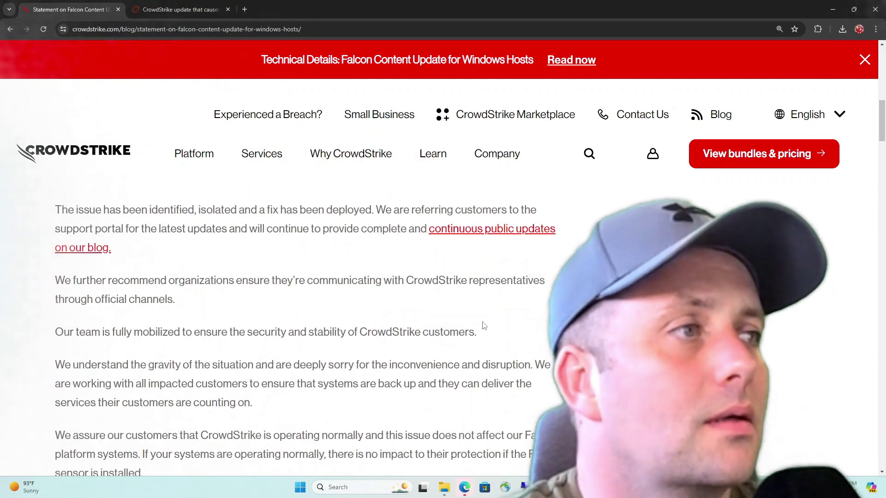
# Open George Kurtz's 'To Our Customers and Partners' blog post and read to the signature.
pyautogui.click(491, 232)
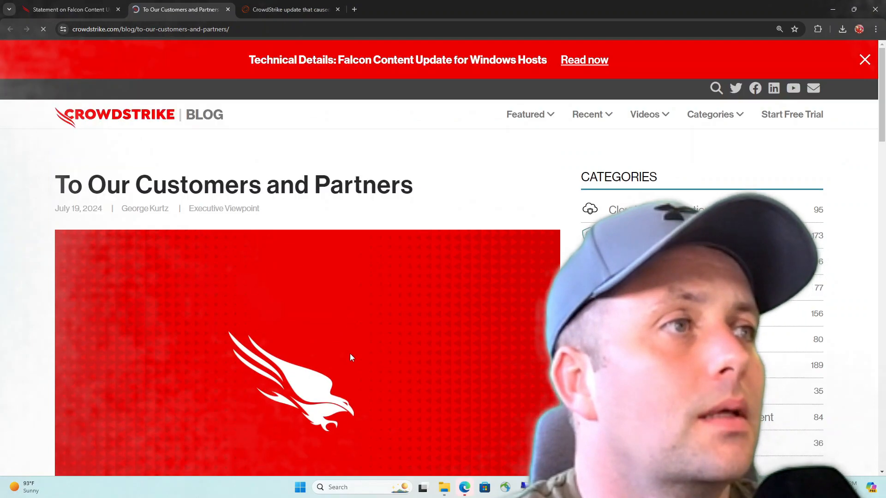
pyautogui.scroll(-2, 349, 394)
pyautogui.scroll(-3, 355, 390)
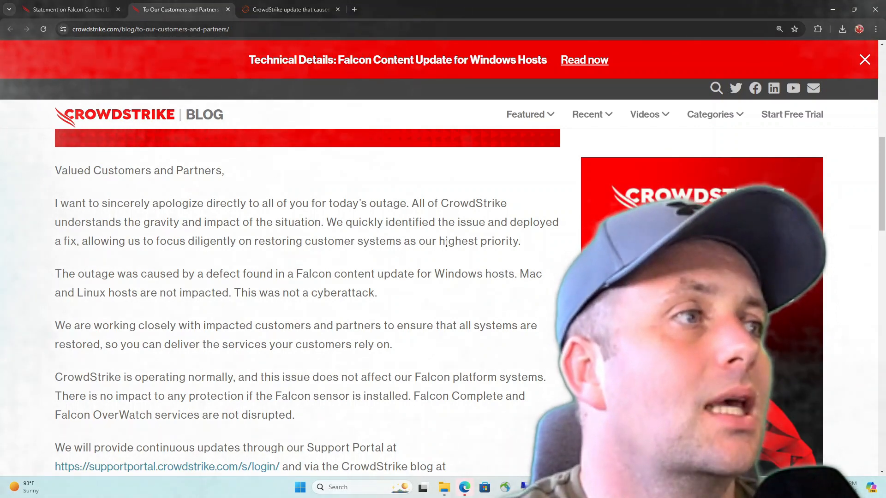
pyautogui.scroll(-1, 231, 329)
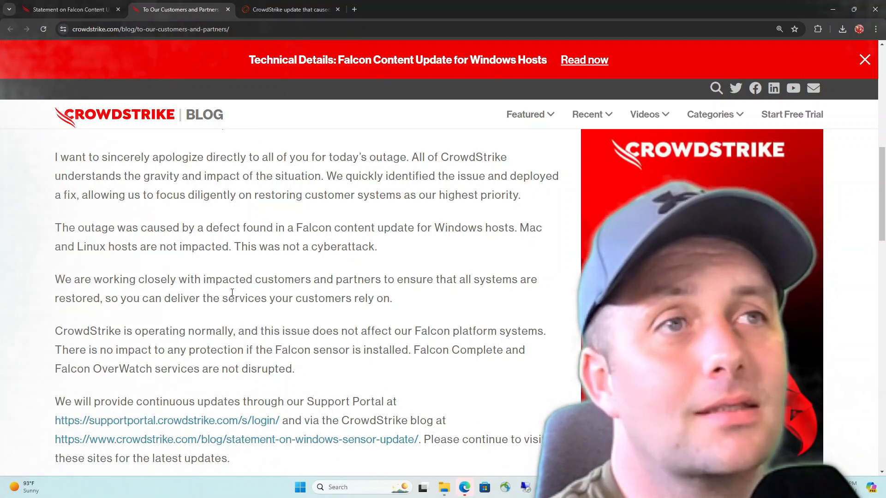
pyautogui.scroll(-2, 243, 245)
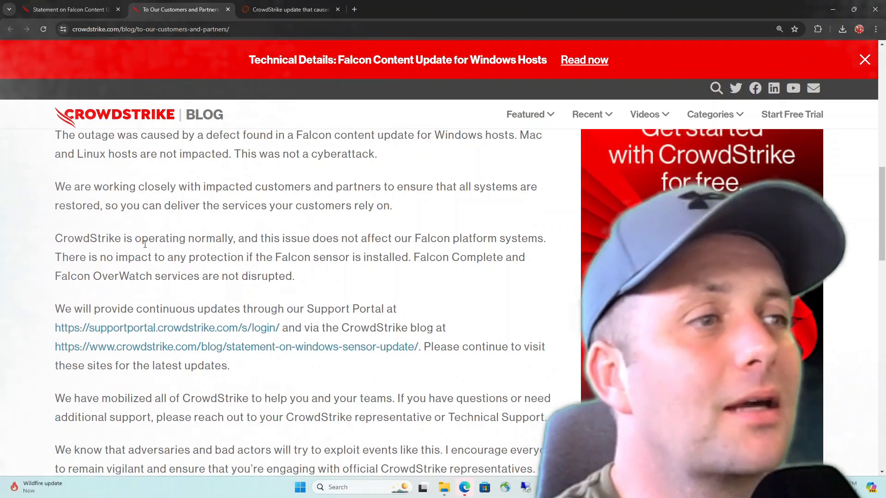
pyautogui.scroll(-1, 118, 270)
pyautogui.scroll(-4, 273, 240)
pyautogui.scroll(-3, 208, 270)
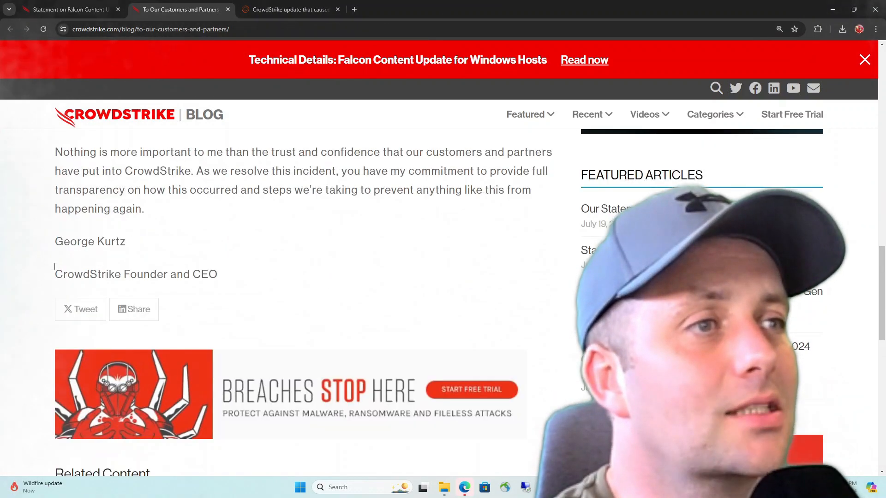